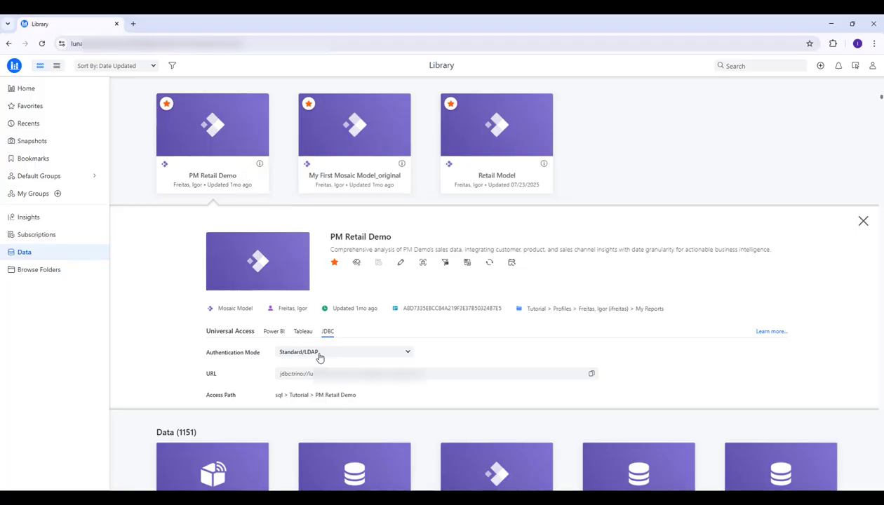
Check the authentication modes for the PM Retail Demo model's JDBC access, keep Standard/LDAP, and copy the JDBC URL.
{"action": "left_click", "coordinate": [320, 358]}
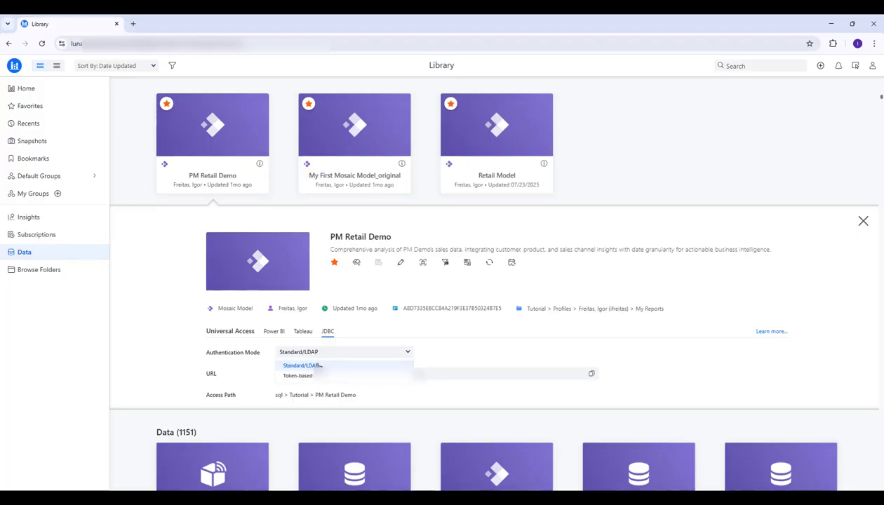
{"action": "left_click", "coordinate": [491, 357]}
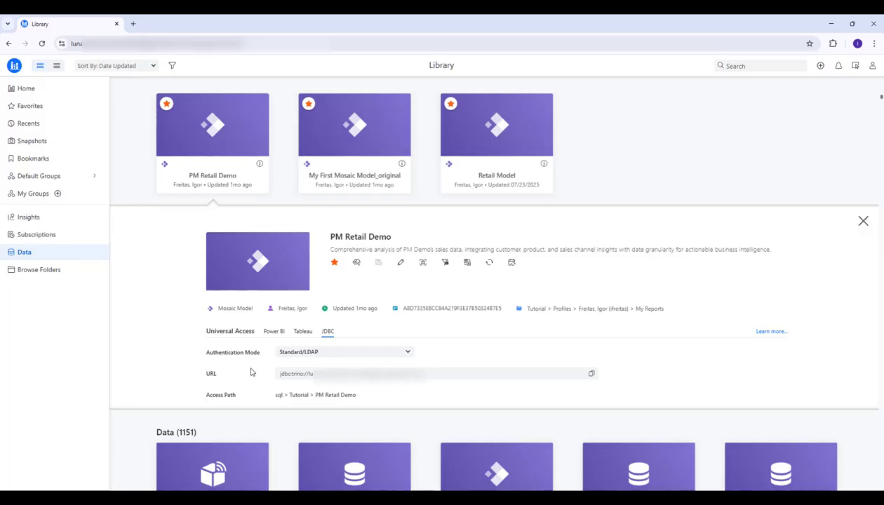
{"action": "left_click", "coordinate": [592, 376]}
Switch to DBeaver, replace the Trino connection's JDBC URL with the copied one, enter the account username and password, and finish the connection.
{"action": "key", "text": "alt+Tab"}
{"action": "left_click_drag", "start_coordinate": [452, 213], "coordinate": [337, 202]}
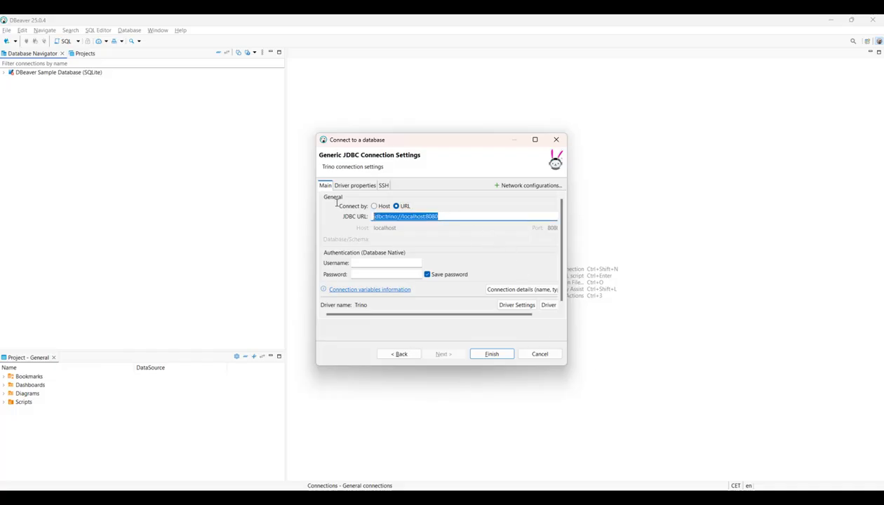
{"action": "key", "text": "ctrl+v"}
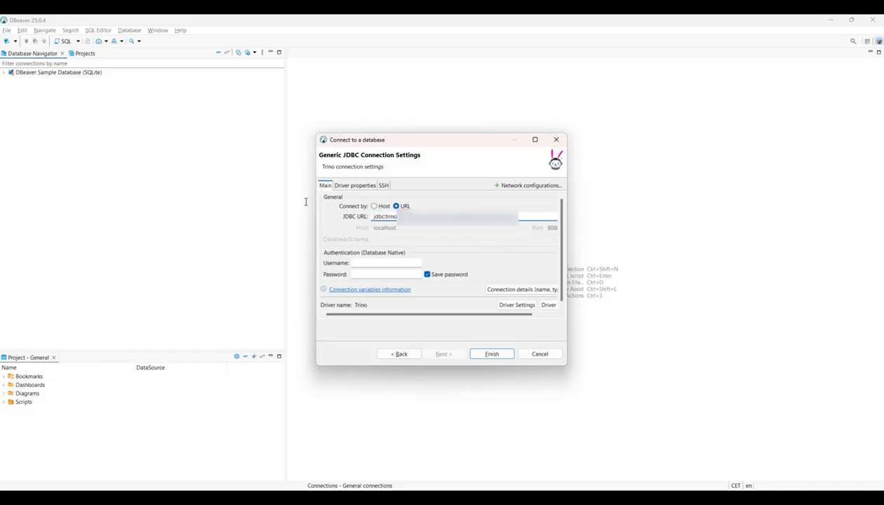
{"action": "left_click", "coordinate": [362, 263]}
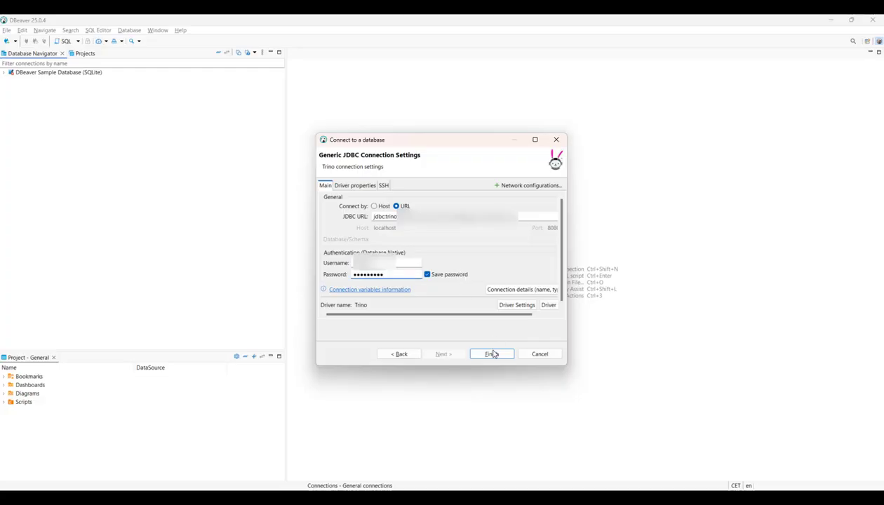
{"action": "left_click", "coordinate": [492, 353]}
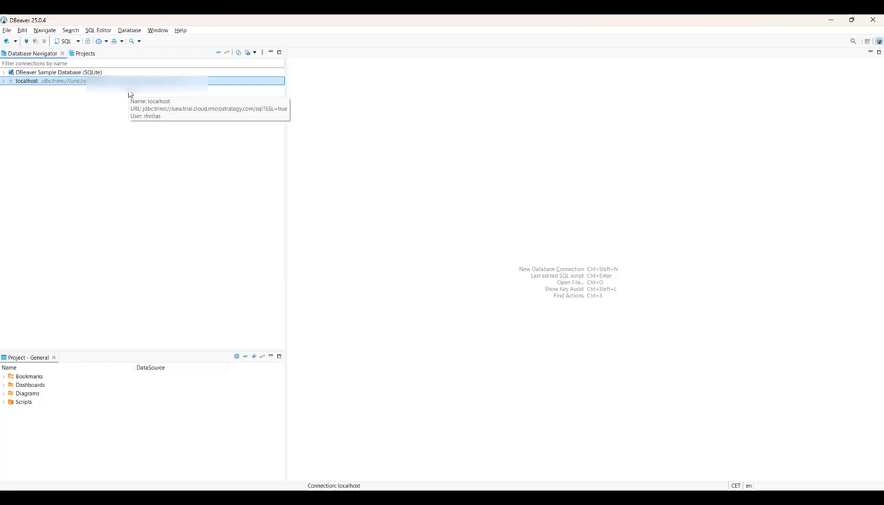
Rename the localhost connection as Strategy Env LDAP.
{"action": "right_click", "coordinate": [130, 82]}
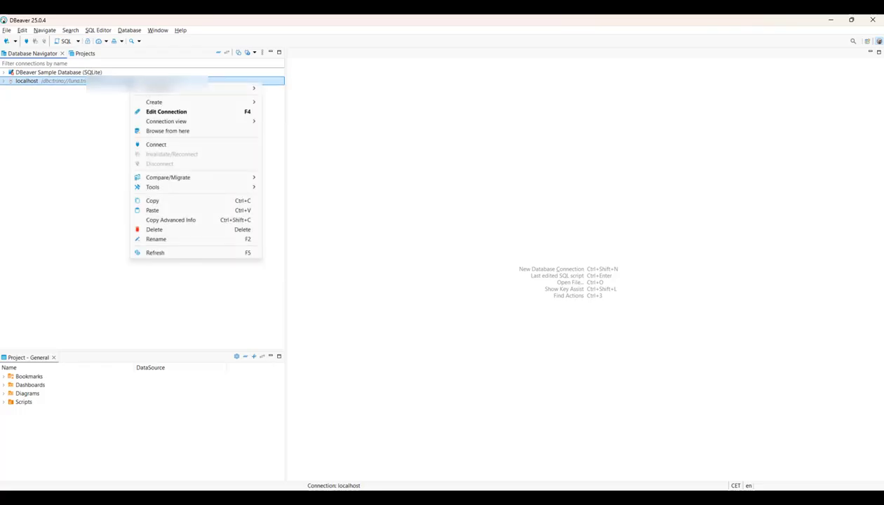
{"action": "left_click", "coordinate": [169, 114]}
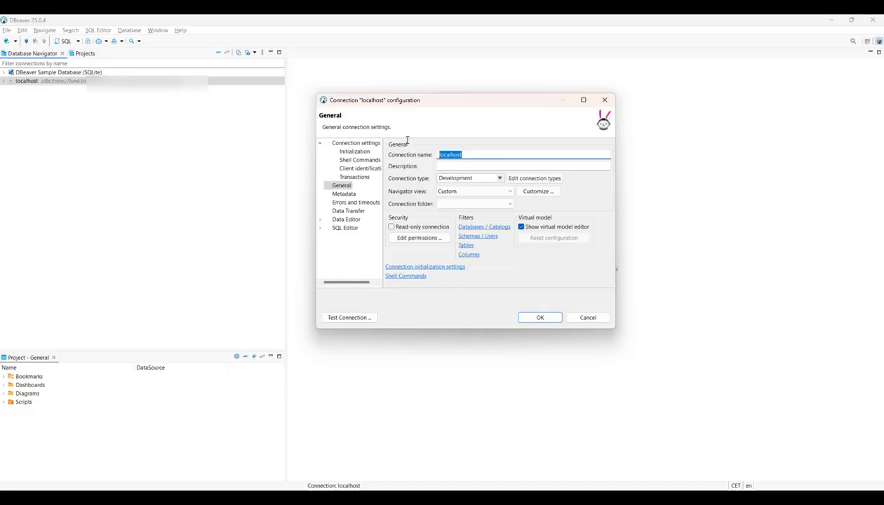
{"action": "type", "text": "Strategy Env LDAP"}
{"action": "left_click", "coordinate": [543, 319]}
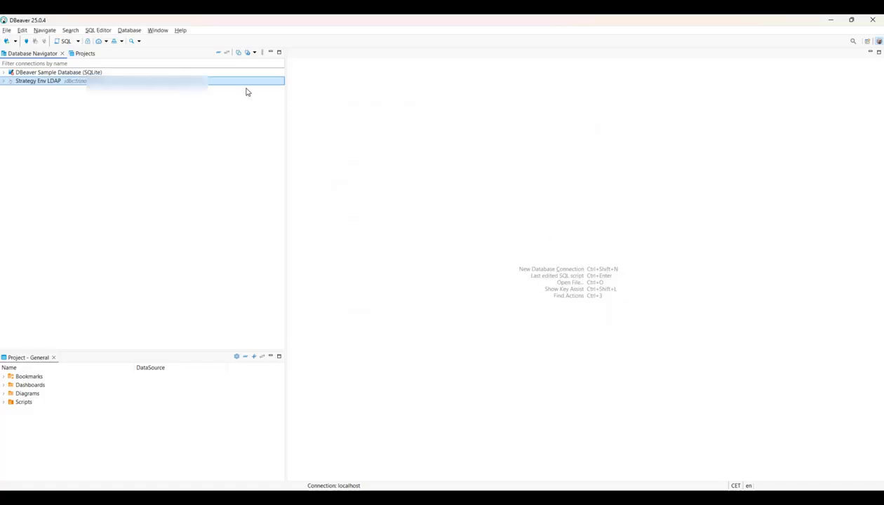
Connect to Strategy Env LDAP and expand the sql catalog's tutorial schema down to its tables.
{"action": "left_click", "coordinate": [4, 82]}
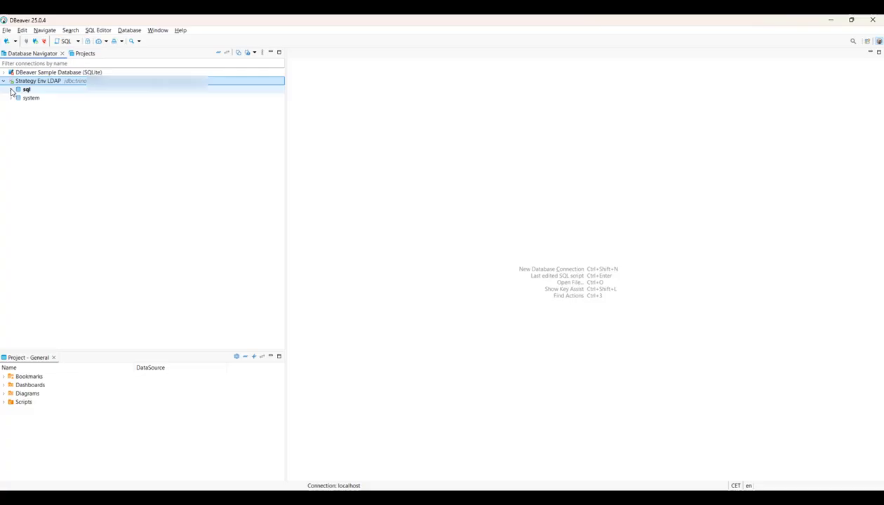
{"action": "left_click", "coordinate": [11, 90]}
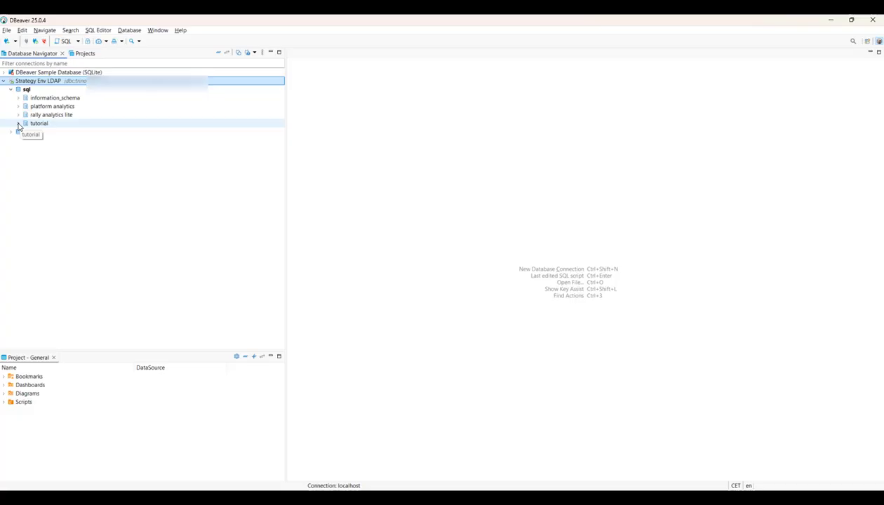
{"action": "left_click", "coordinate": [19, 124]}
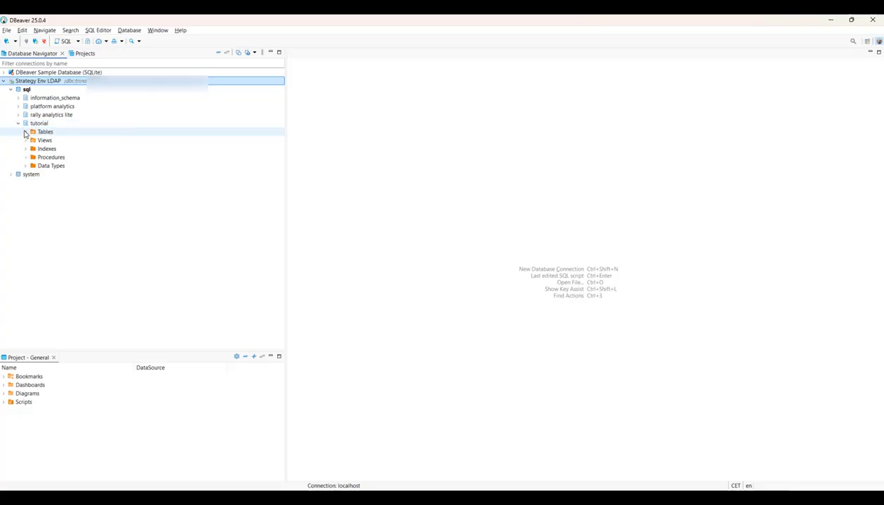
{"action": "left_click", "coordinate": [25, 132]}
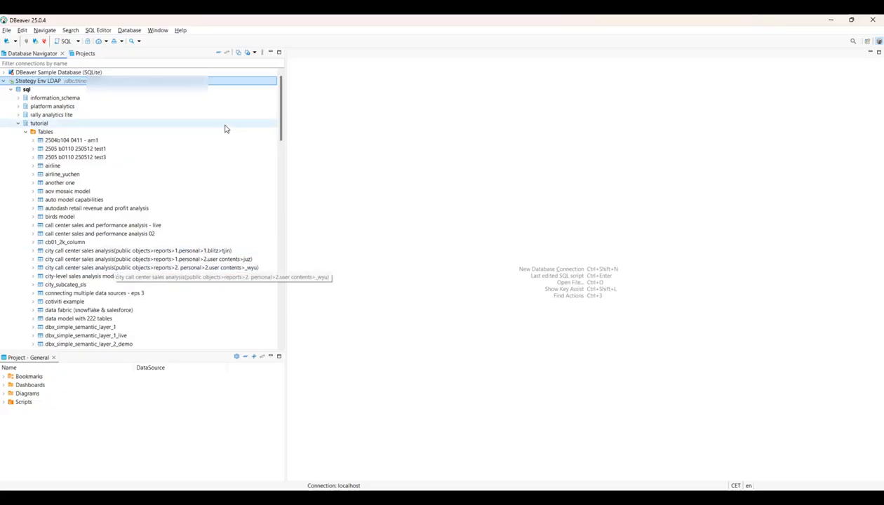
Find the pm retail demo table in the tutorial schema and look through its columns.
{"action": "left_click_drag", "start_coordinate": [282, 102], "coordinate": [278, 250]}
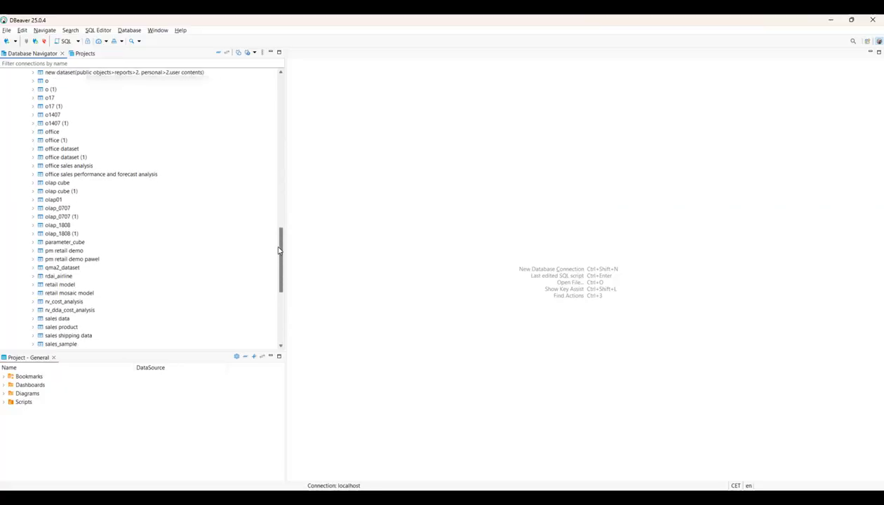
{"action": "left_click", "coordinate": [33, 252]}
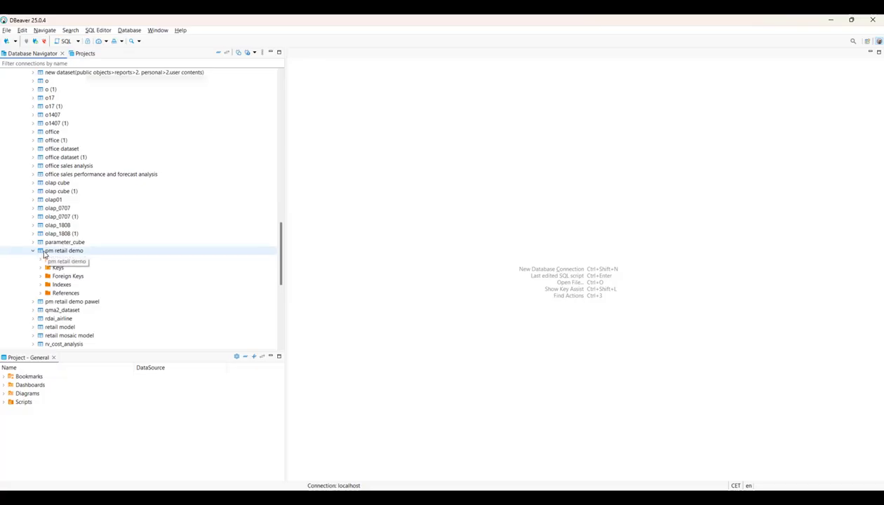
{"action": "left_click", "coordinate": [40, 261]}
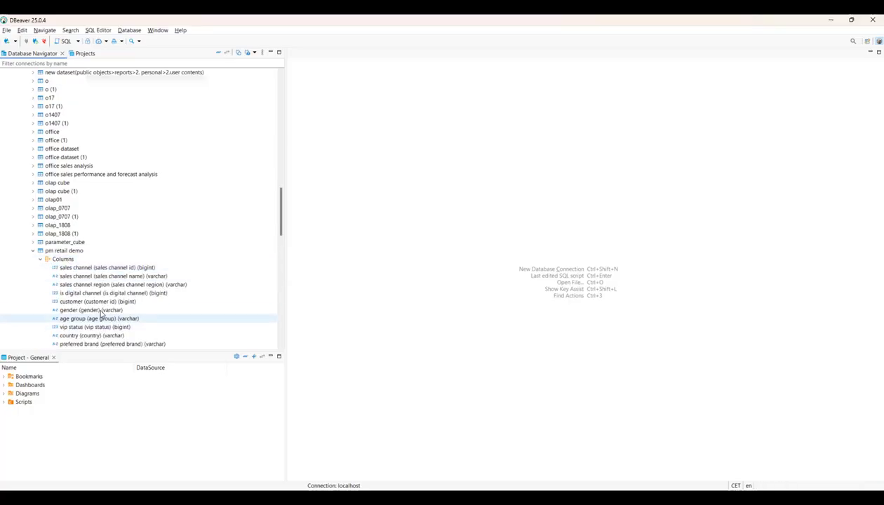
{"action": "scroll", "coordinate": [100, 310], "scroll_direction": "down", "scroll_amount": 3}
{"action": "scroll", "coordinate": [100, 310], "scroll_direction": "up", "scroll_amount": 2}
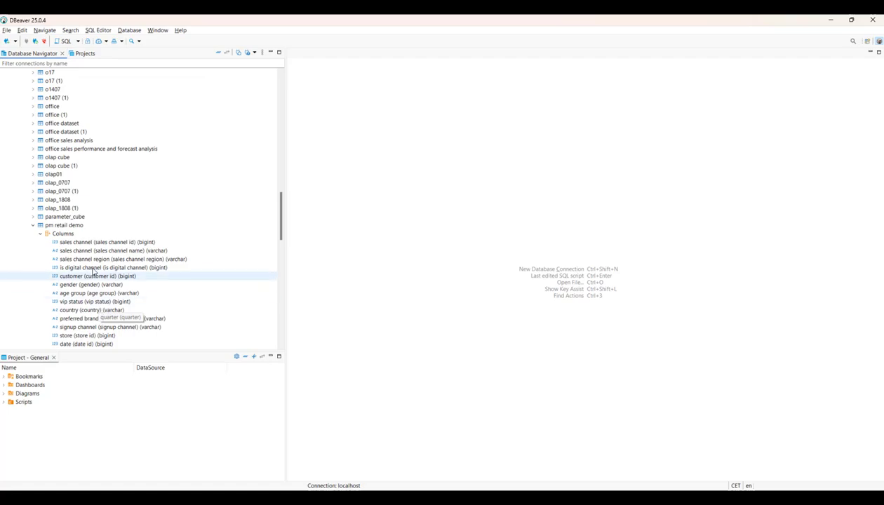
Open the pm retail demo table and examine its diagram, data rows and properties.
{"action": "left_click", "coordinate": [65, 226]}
{"action": "double_click", "coordinate": [66, 226]}
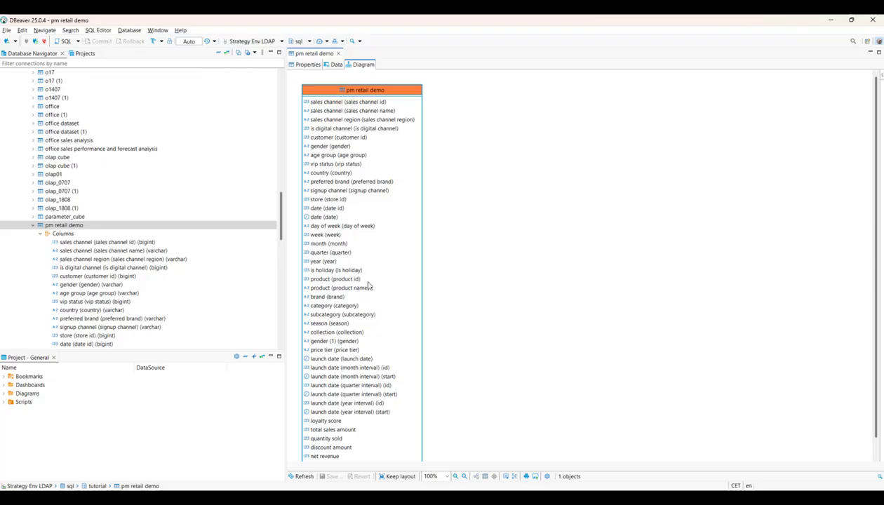
{"action": "scroll", "coordinate": [403, 269], "scroll_direction": "down", "scroll_amount": 1}
{"action": "scroll", "coordinate": [403, 270], "scroll_direction": "up", "scroll_amount": 1}
{"action": "left_click", "coordinate": [331, 64]}
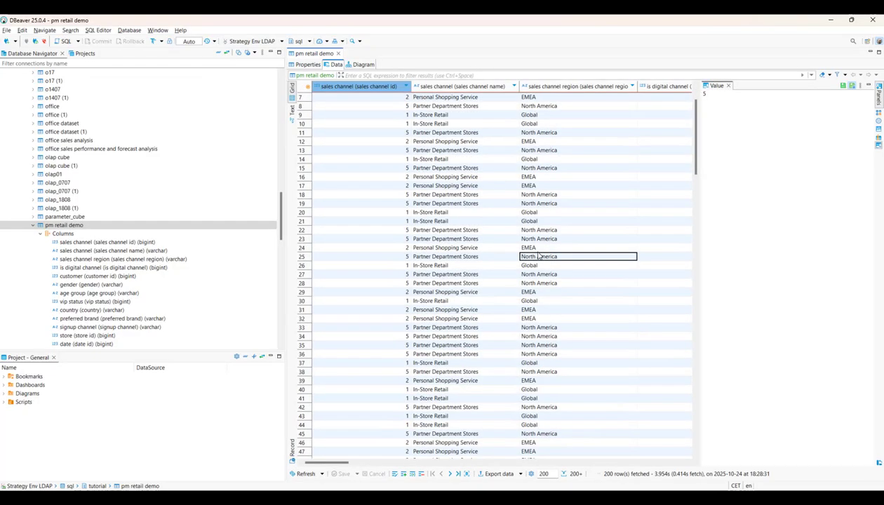
{"action": "left_click", "coordinate": [299, 65]}
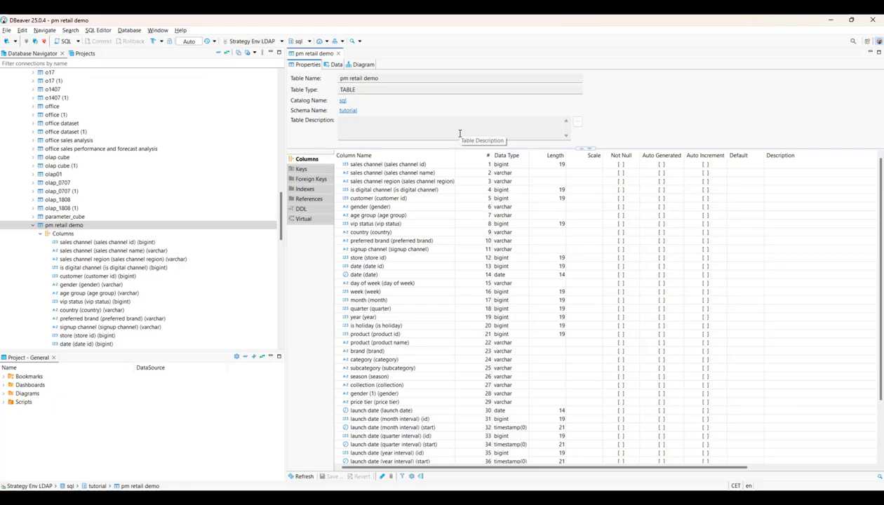
Create and run a SQL script returning rounded total net revenue from pm retail demo, grouped by gender and preferred brand.
{"action": "left_click", "coordinate": [65, 41]}
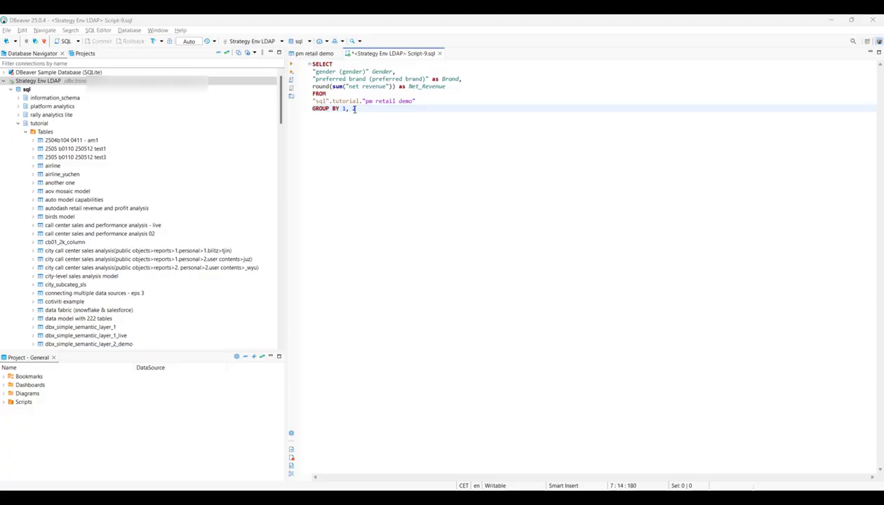
{"action": "key", "text": "ctrl+Return"}
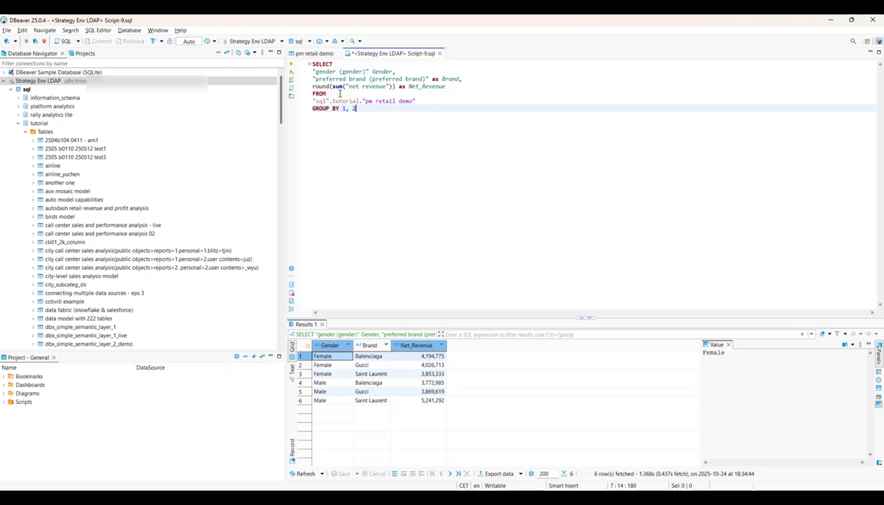
{"action": "left_click_drag", "start_coordinate": [363, 101], "coordinate": [410, 102]}
{"action": "left_click", "coordinate": [408, 127]}
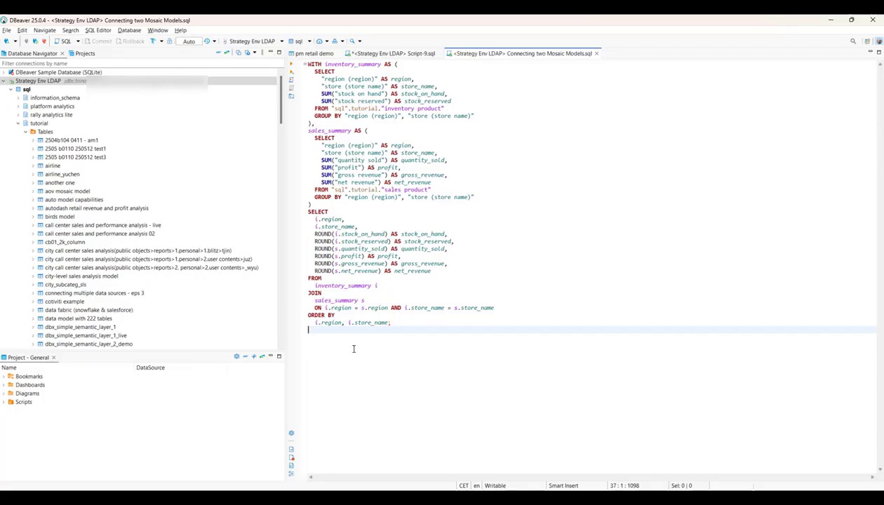
Run the Connecting two Mosaic Models query joining inventory product and sales product by region and store, and widen its results grid.
{"action": "left_click_drag", "start_coordinate": [444, 108], "coordinate": [384, 110]}
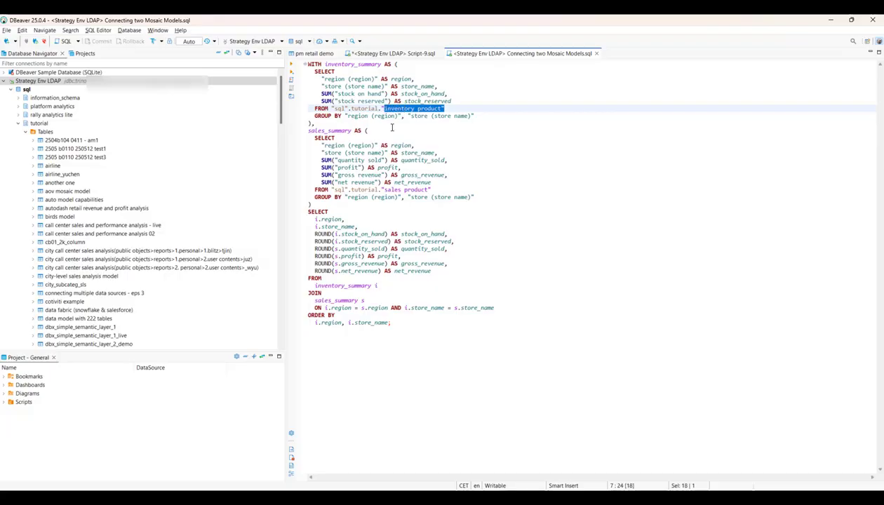
{"action": "left_click_drag", "start_coordinate": [427, 190], "coordinate": [384, 190]}
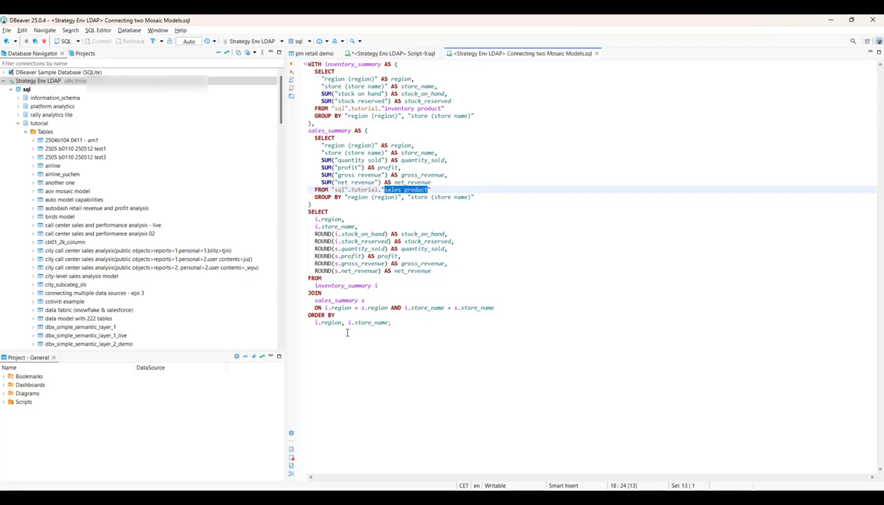
{"action": "left_click", "coordinate": [396, 323]}
{"action": "key", "text": "ctrl+Return"}
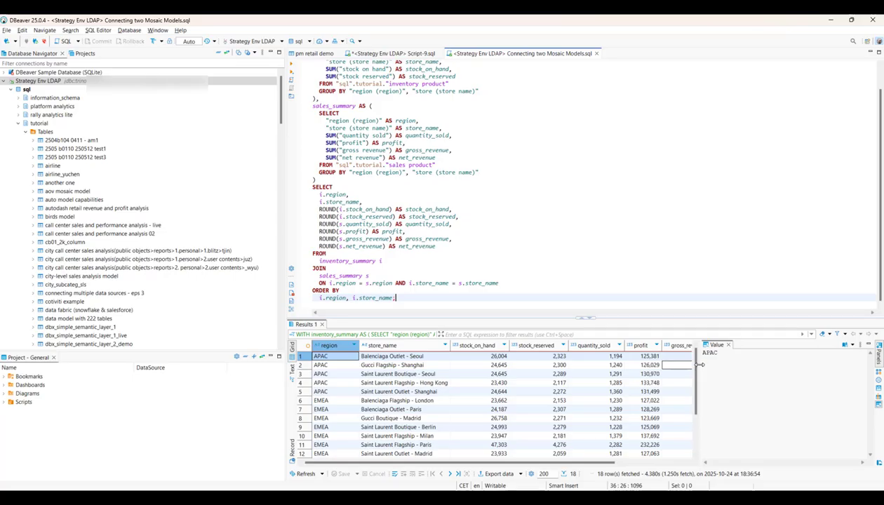
{"action": "left_click_drag", "start_coordinate": [699, 364], "coordinate": [771, 365]}
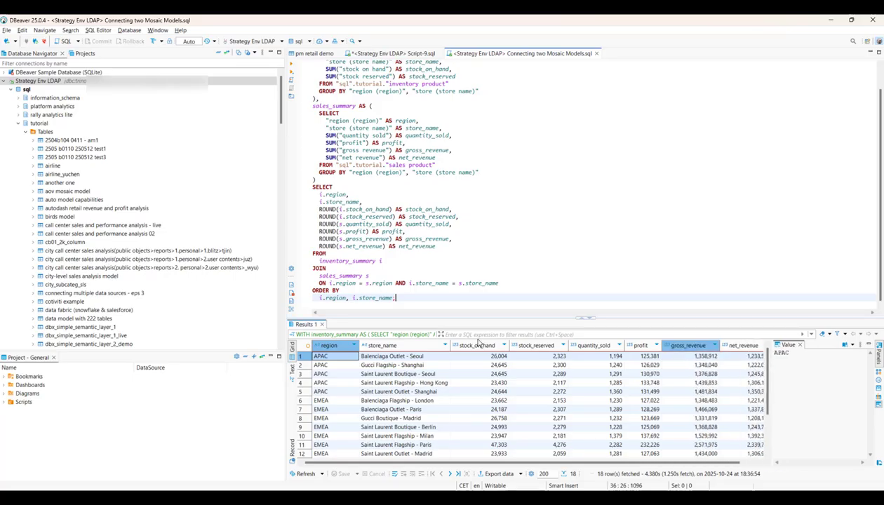
{"action": "left_click", "coordinate": [382, 375]}
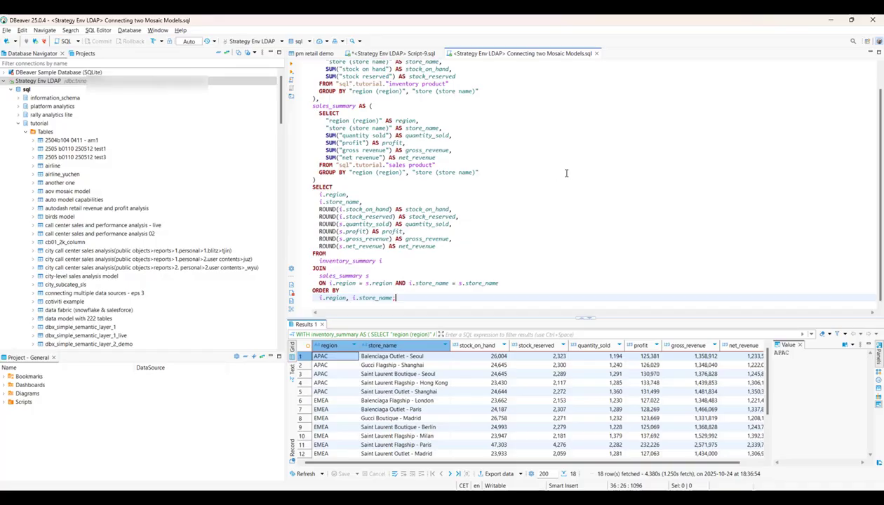
Review the gender and brand query in Script-9 again, and return to the Connecting two Mosaic Models script.
{"action": "left_click", "coordinate": [395, 53]}
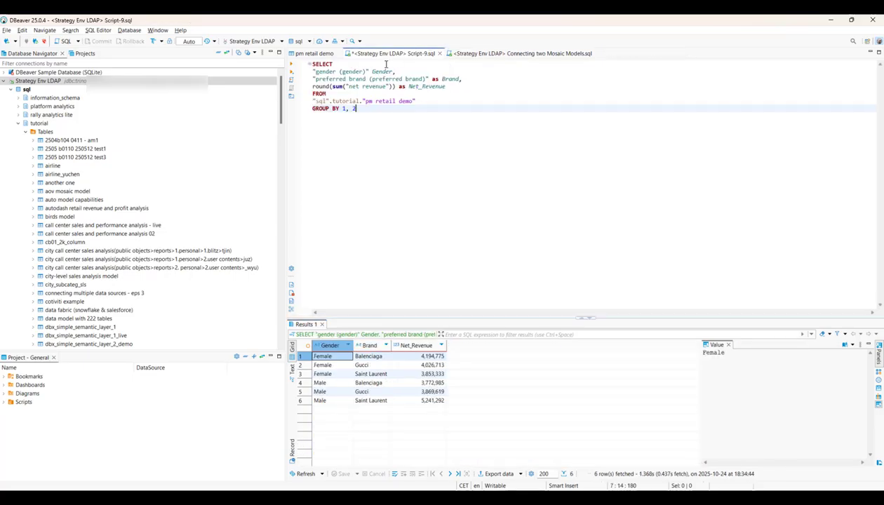
{"action": "left_click", "coordinate": [534, 54]}
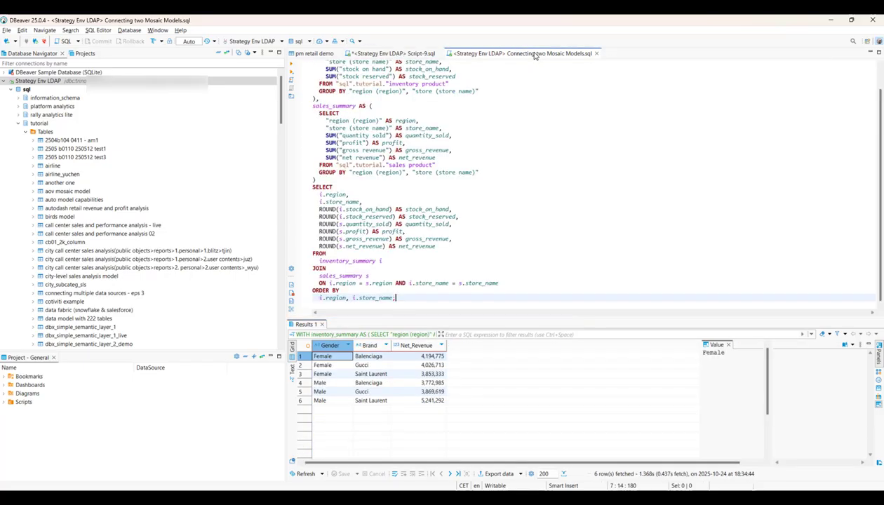